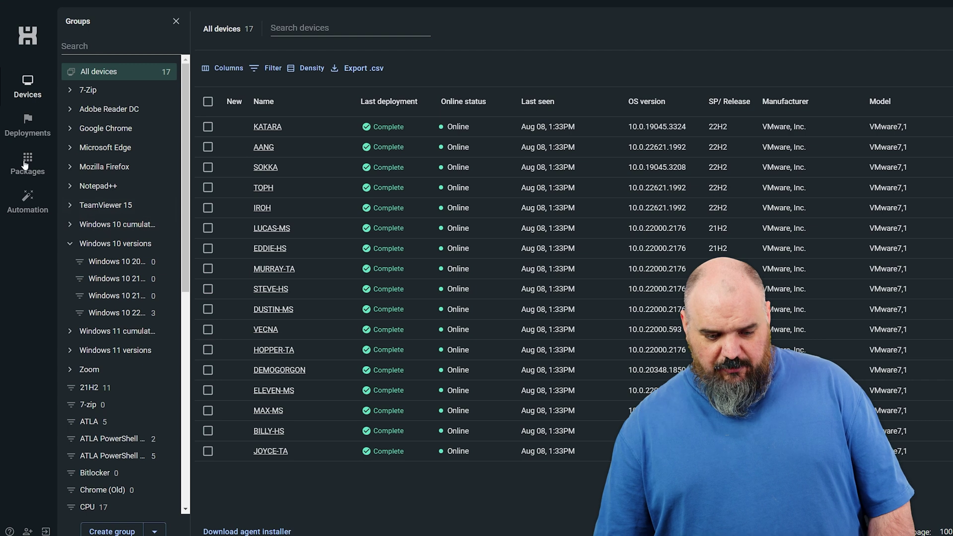
# Switch to the Packages list from the left navigation bar
pyautogui.click(27, 161)
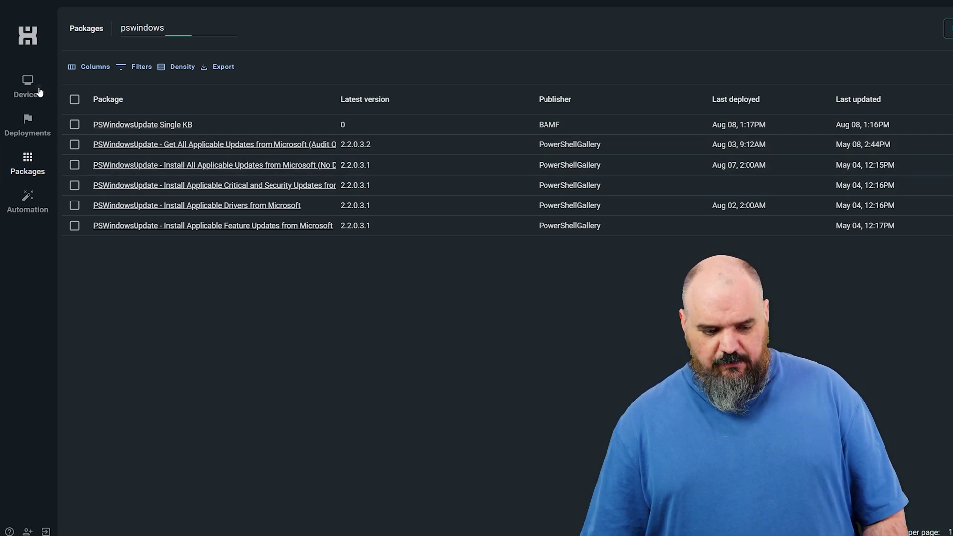
# Return to the Devices page showing all 17 managed devices
pyautogui.click(40, 92)
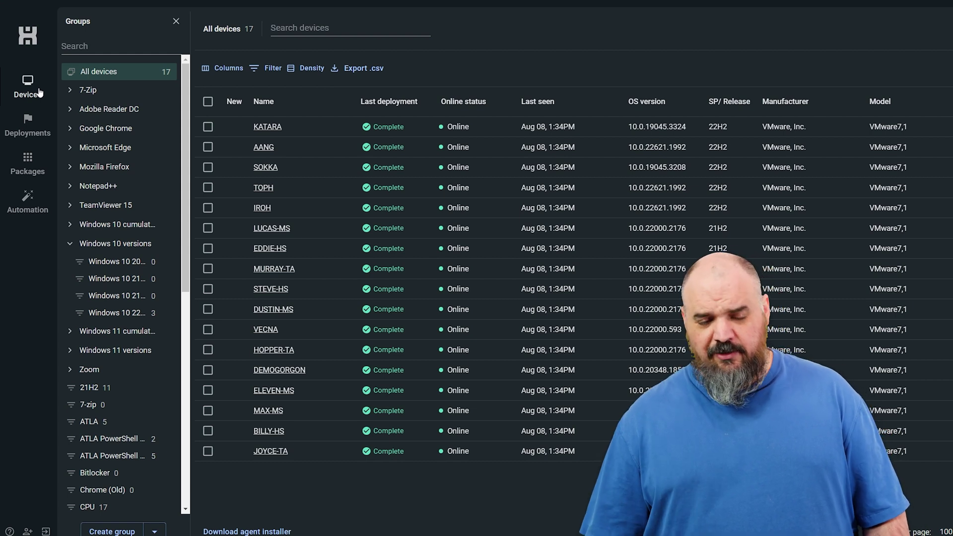
# Add a Windows updates condition 'Update title contains KB5029244' to the Windows 10 22H2 group's filter
pyautogui.click(107, 313)
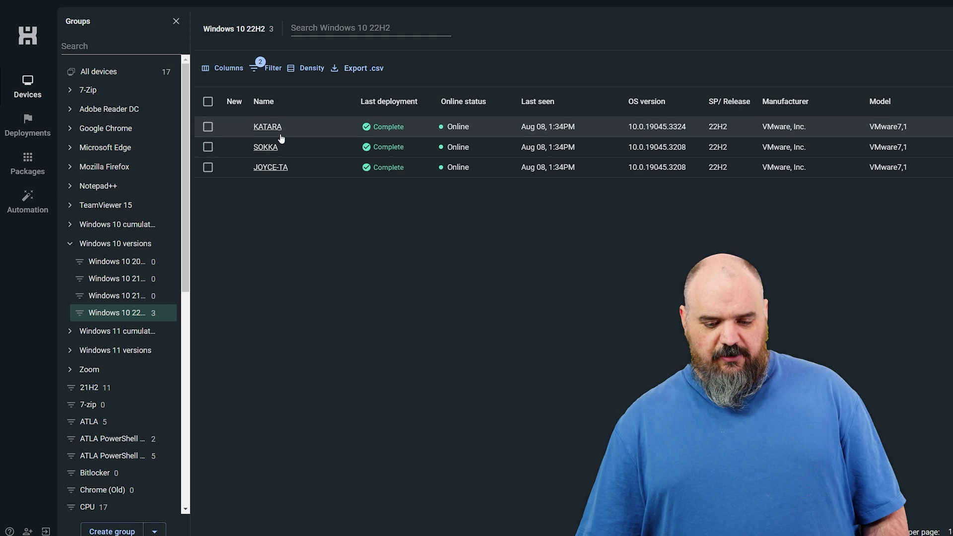
pyautogui.click(272, 73)
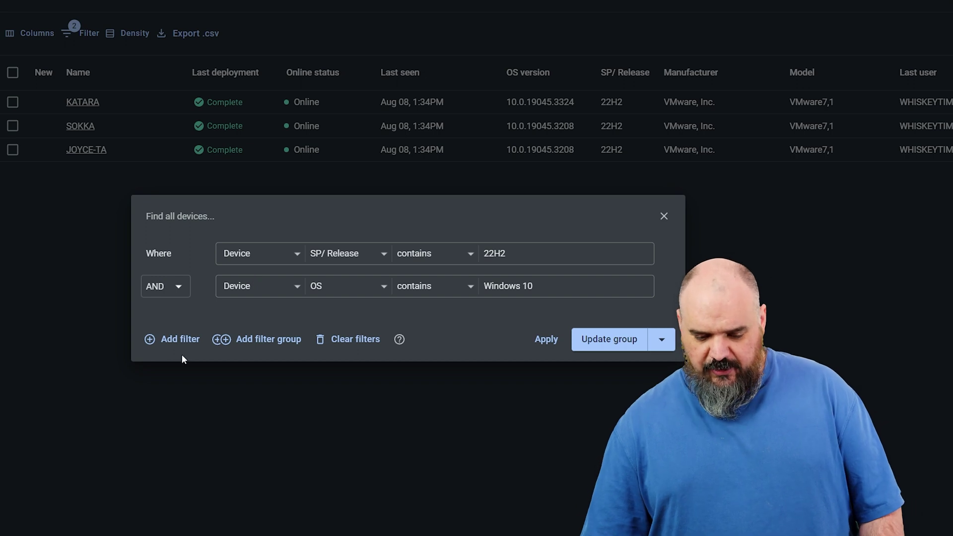
pyautogui.click(171, 340)
pyautogui.click(227, 308)
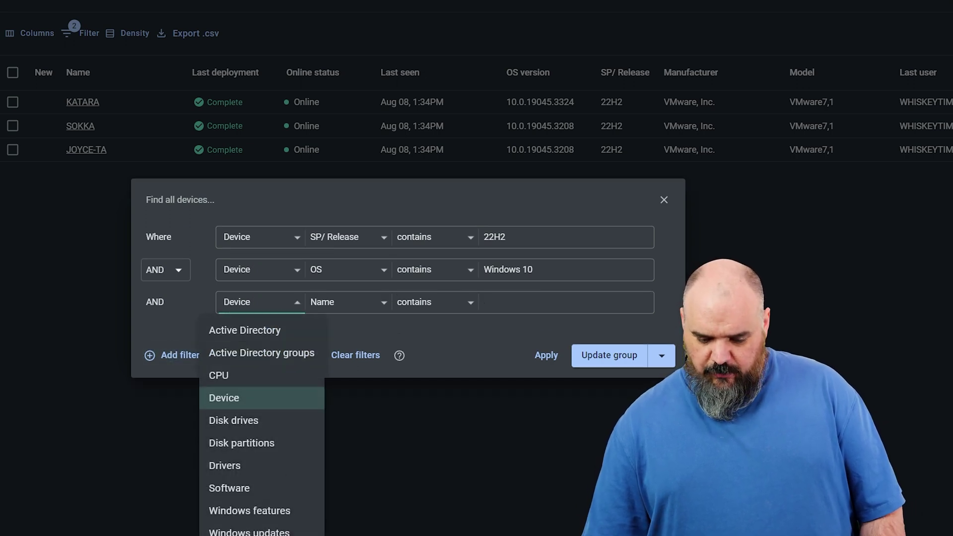
pyautogui.click(249, 527)
pyautogui.click(356, 304)
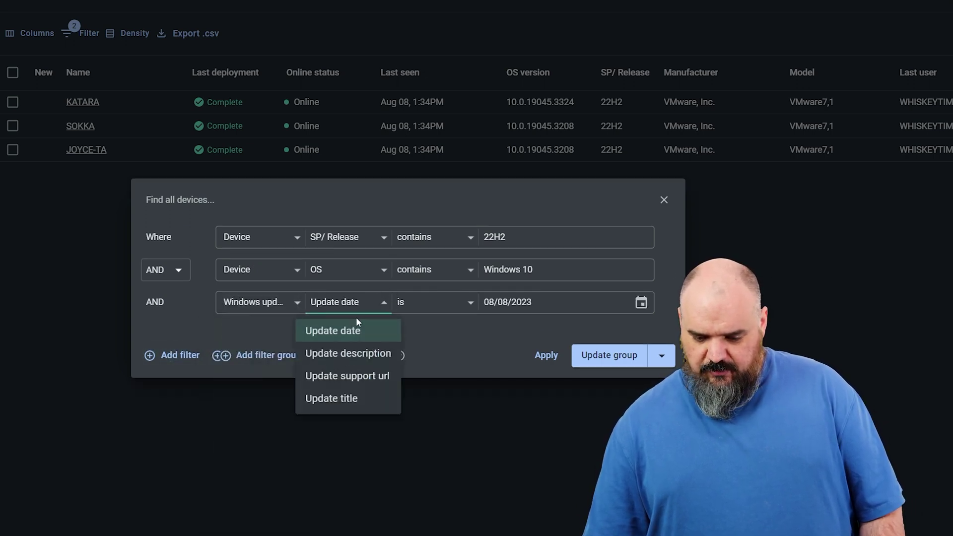
pyautogui.click(337, 391)
pyautogui.click(511, 296)
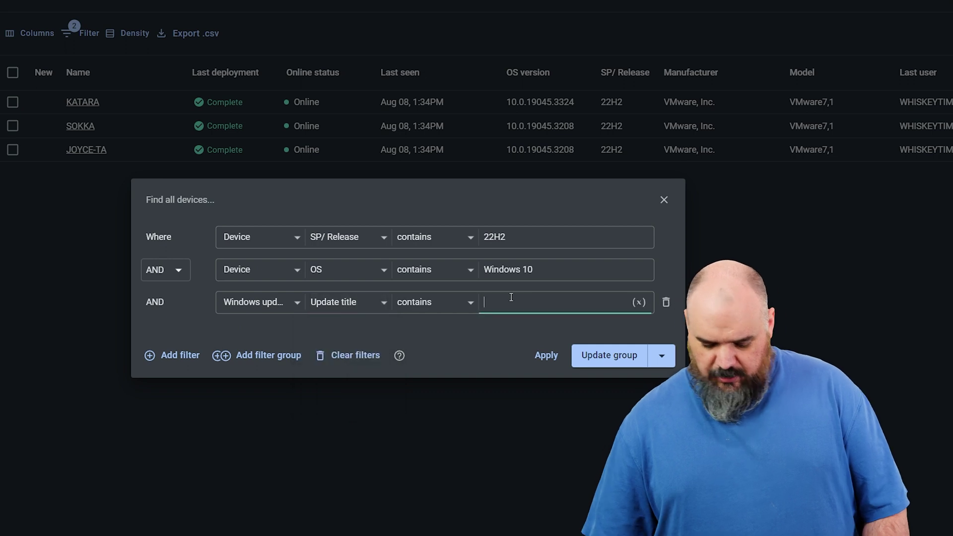
pyautogui.write('KB')
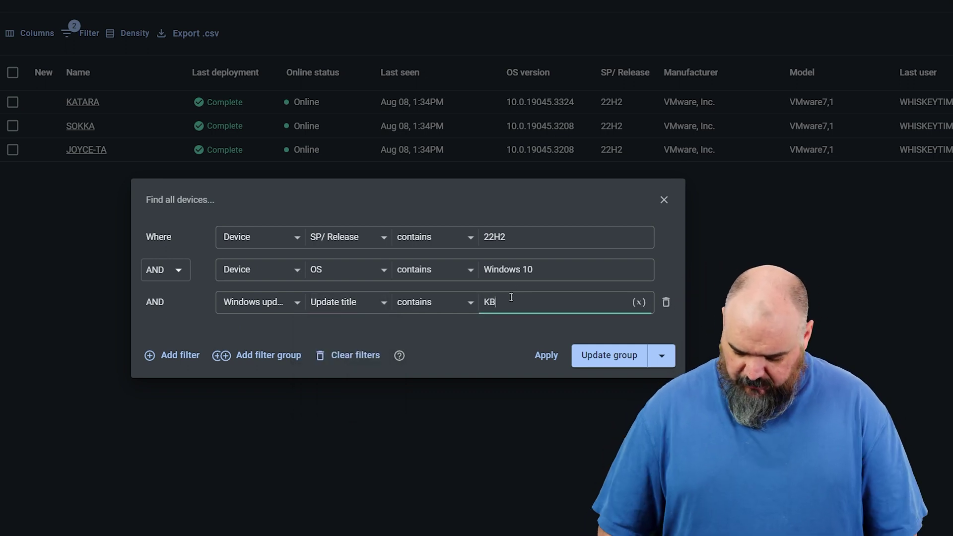
pyautogui.write('5029')
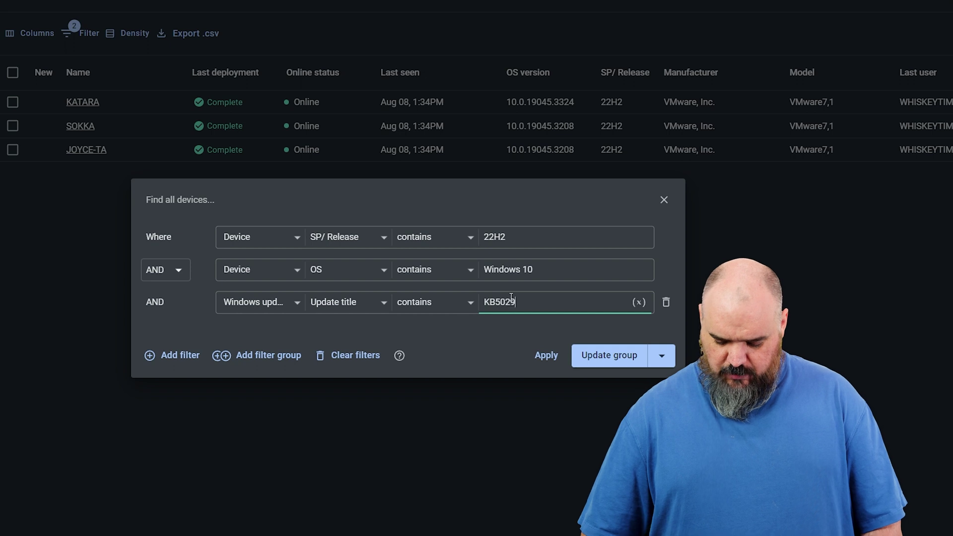
pyautogui.write('244')
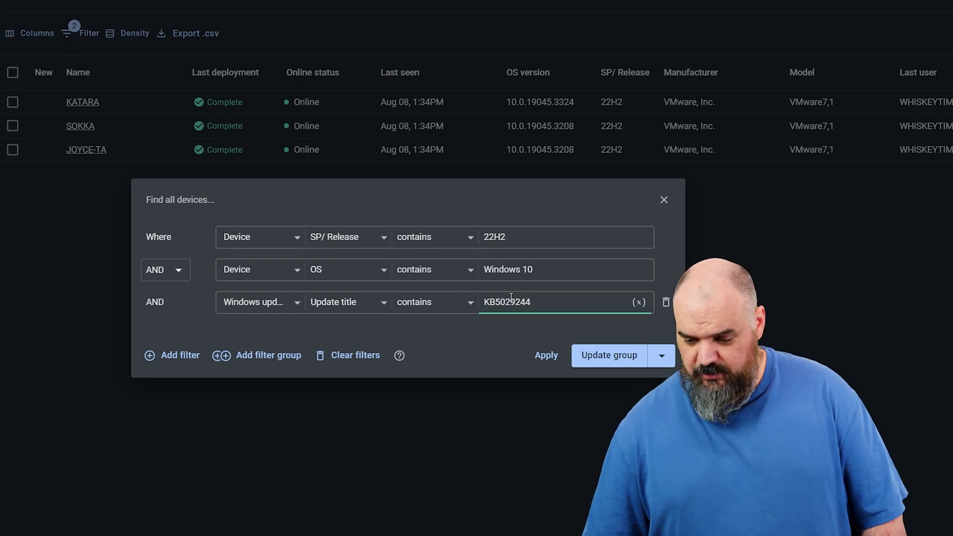
pyautogui.click(549, 361)
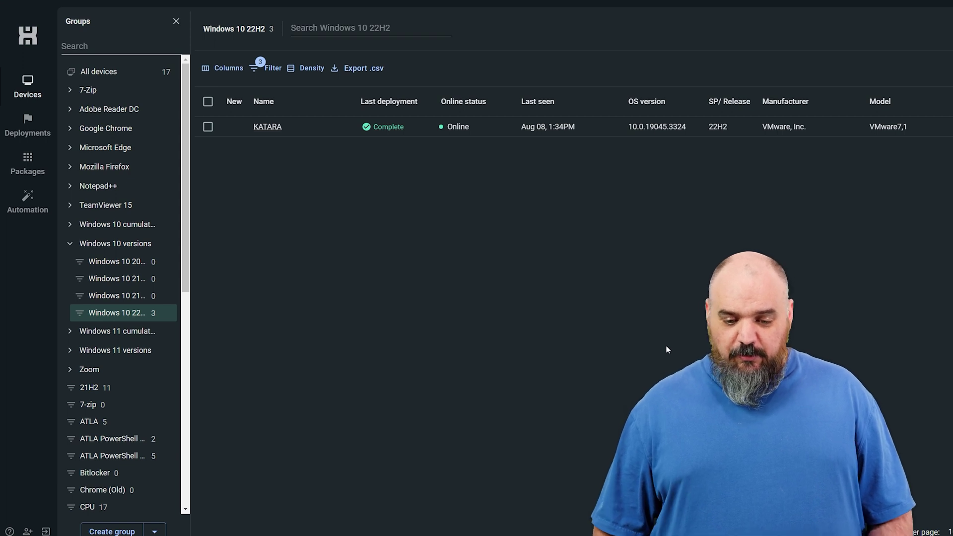
pyautogui.click(272, 75)
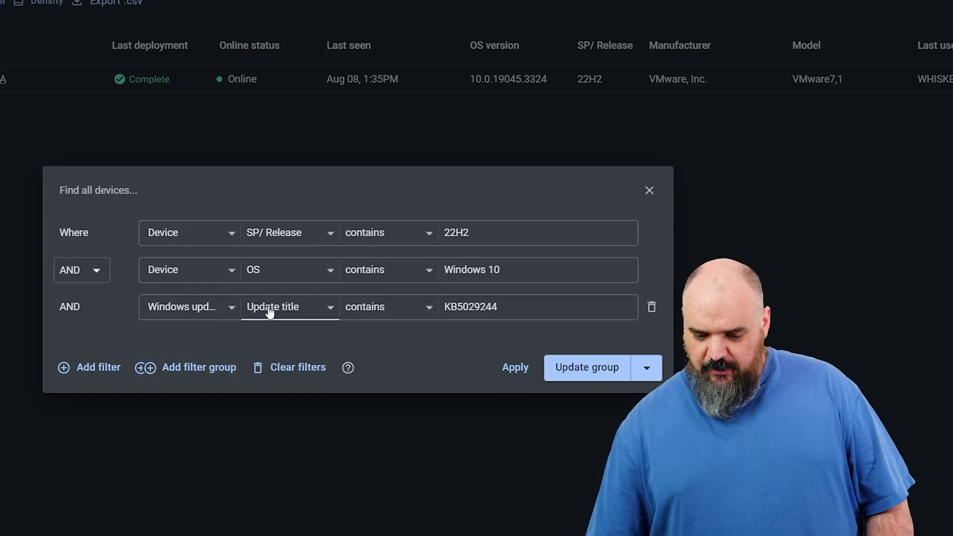
# Change the update-title condition to 'does not contain' KB5029244 and apply it
pyautogui.click(407, 307)
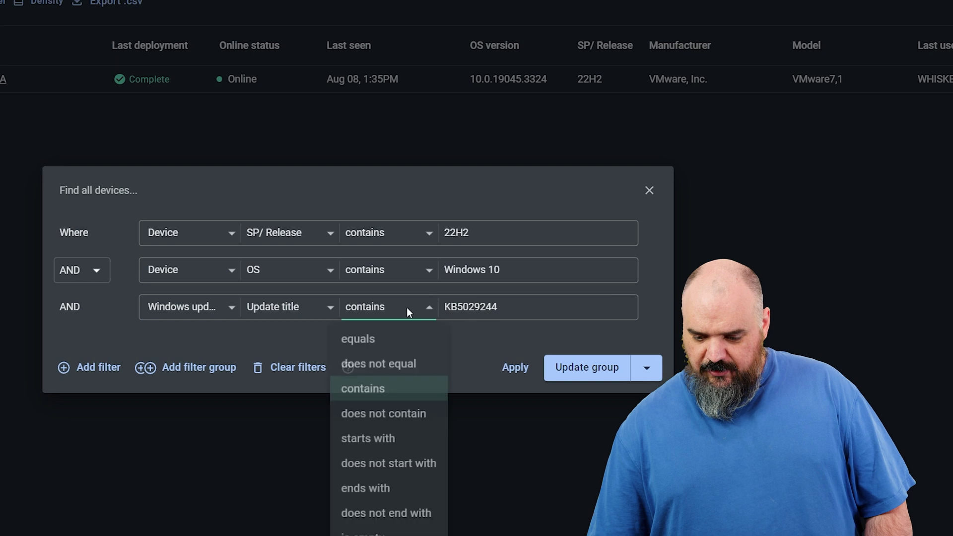
pyautogui.click(377, 414)
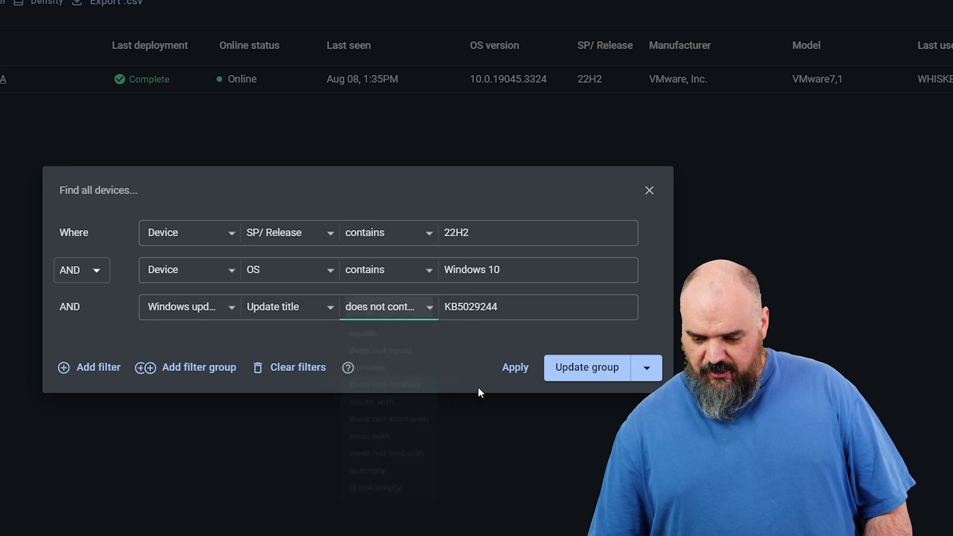
pyautogui.click(504, 372)
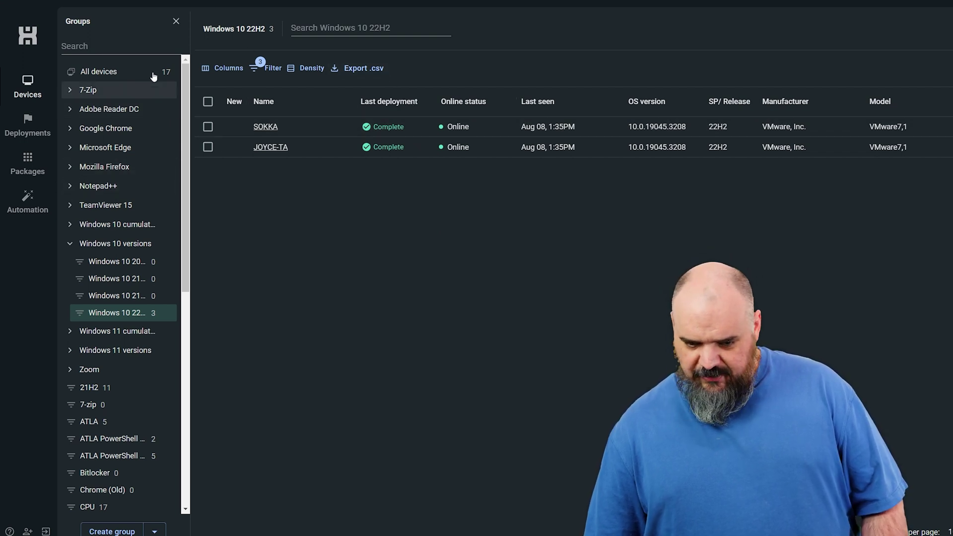
# Review the group's filter conditions, close them unchanged, and go to the Packages list
pyautogui.click(267, 69)
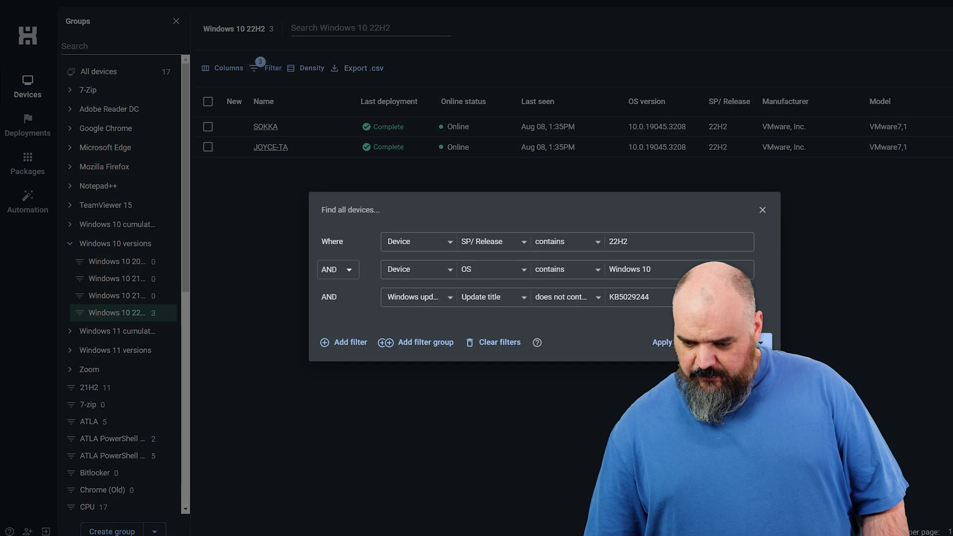
pyautogui.press('Escape')
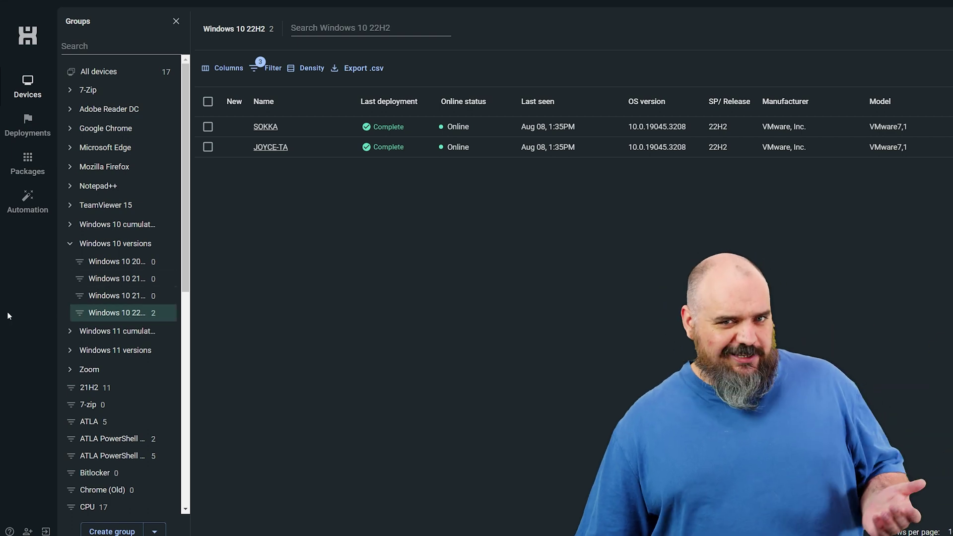
pyautogui.click(30, 166)
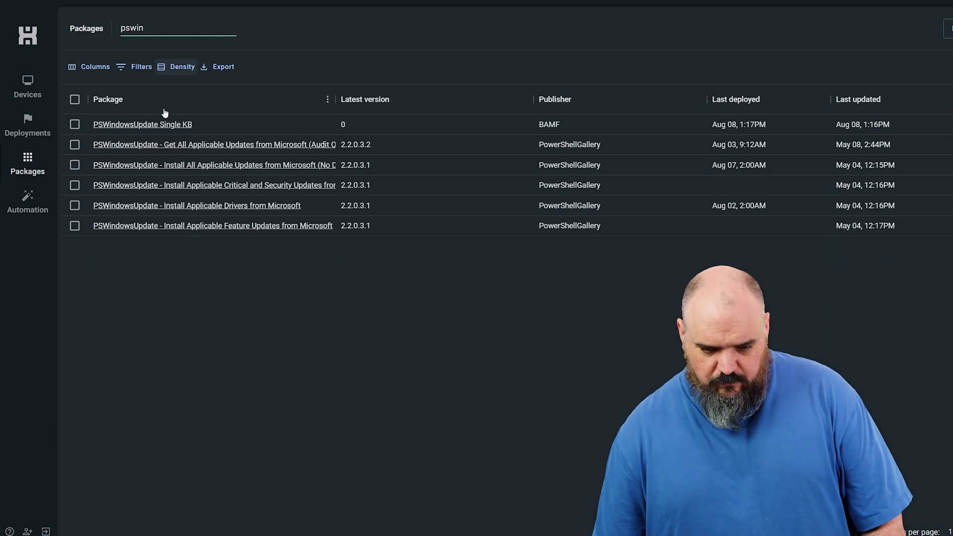
# Open the PSWindowsUpdate Single KB package's PowerShell step and scroll through its script
pyautogui.click(160, 125)
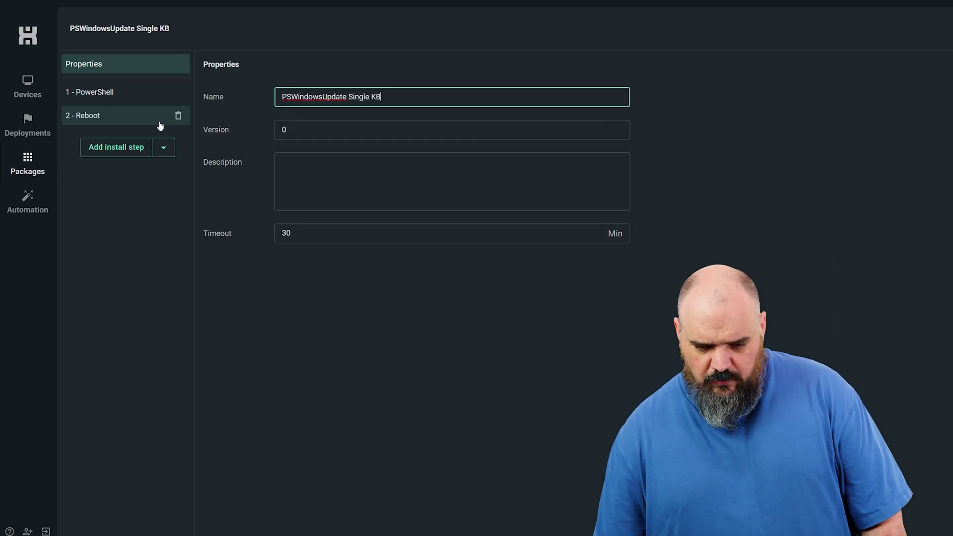
pyautogui.click(100, 93)
pyautogui.scroll(-8, 406, 211)
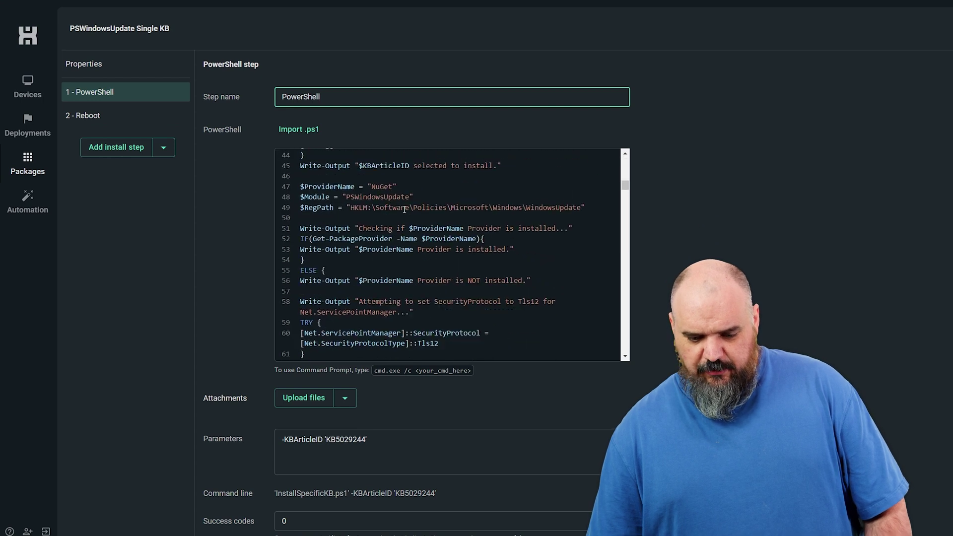
pyautogui.scroll(5, 406, 210)
pyautogui.scroll(-4, 406, 209)
pyautogui.scroll(-20, 406, 209)
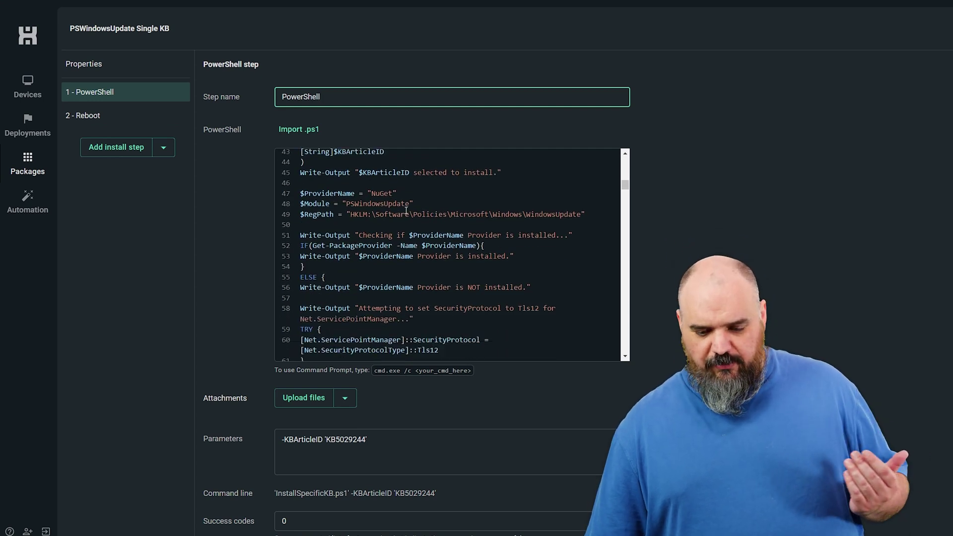
pyautogui.scroll(6, 406, 211)
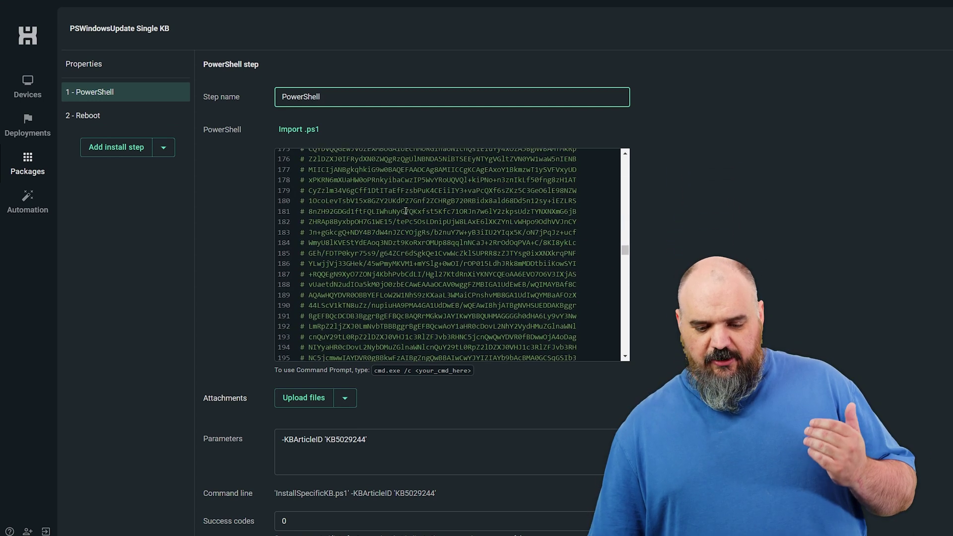
pyautogui.scroll(-4, 405, 213)
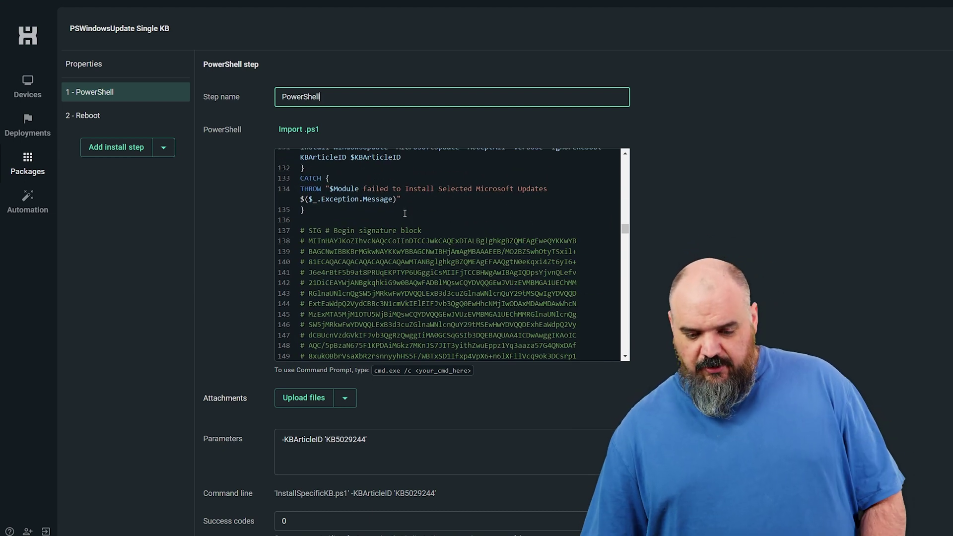
pyautogui.scroll(-2, 404, 213)
pyautogui.scroll(7, 404, 213)
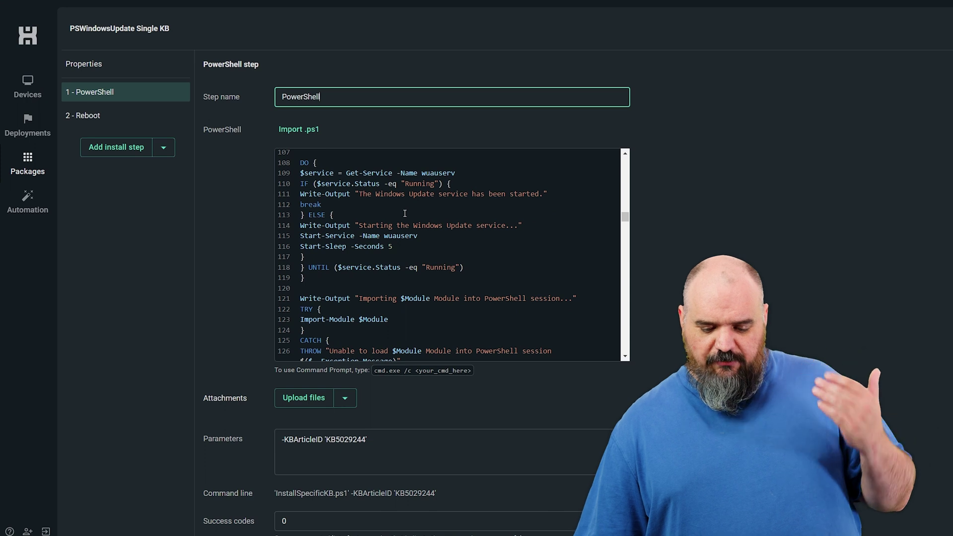
pyautogui.scroll(9, 405, 214)
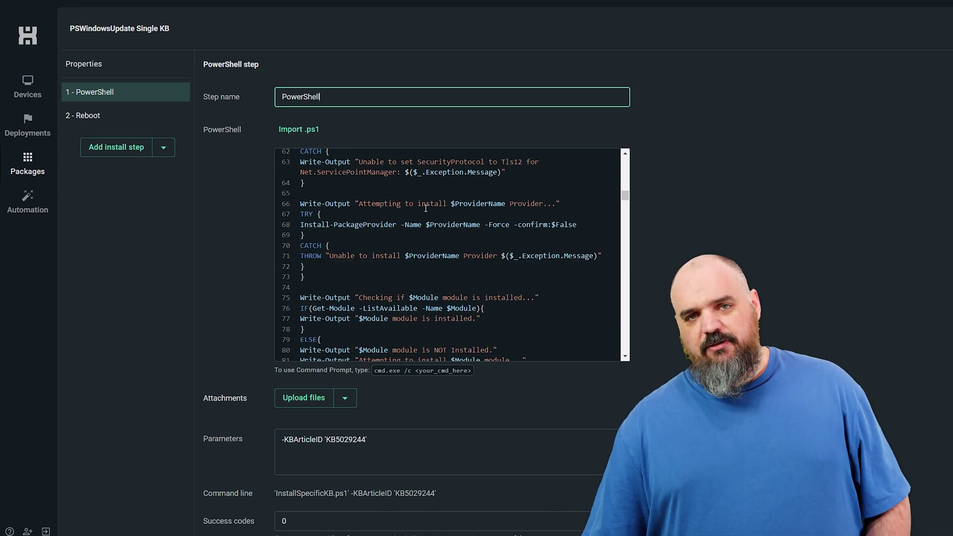
pyautogui.scroll(-1, 426, 208)
# Select the step's parameter text -KBArticleID 'KB5029244'
pyautogui.click(380, 442)
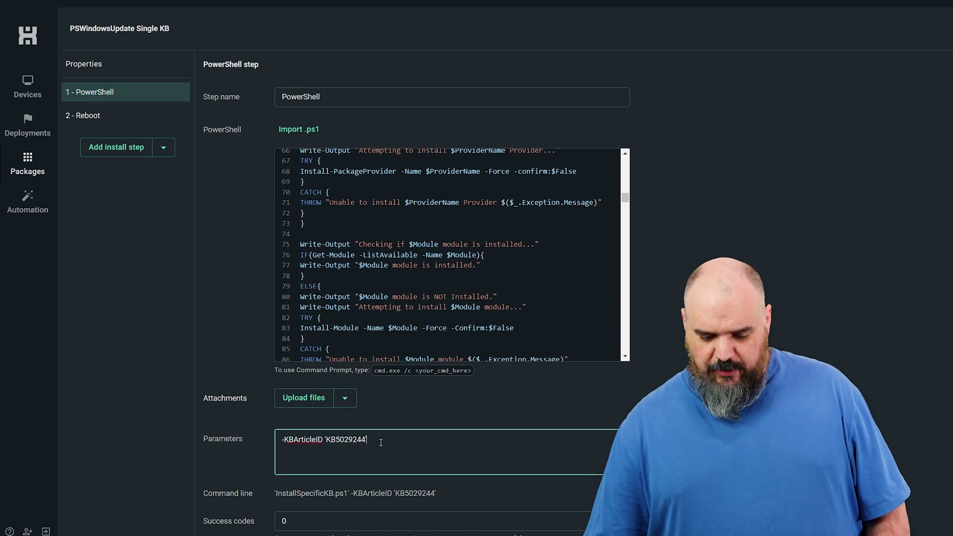
pyautogui.moveTo(381, 442); pyautogui.dragTo(264, 458)
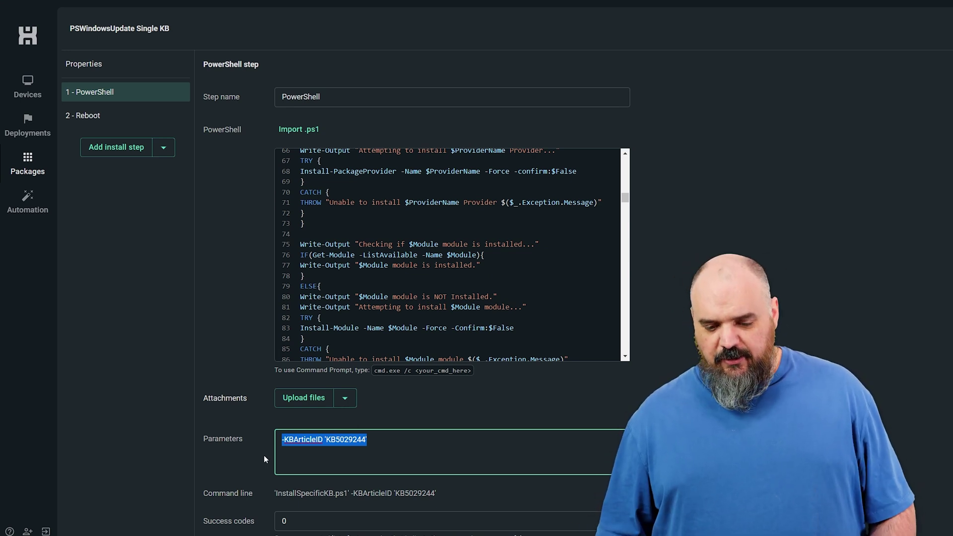
pyautogui.scroll(5, 434, 274)
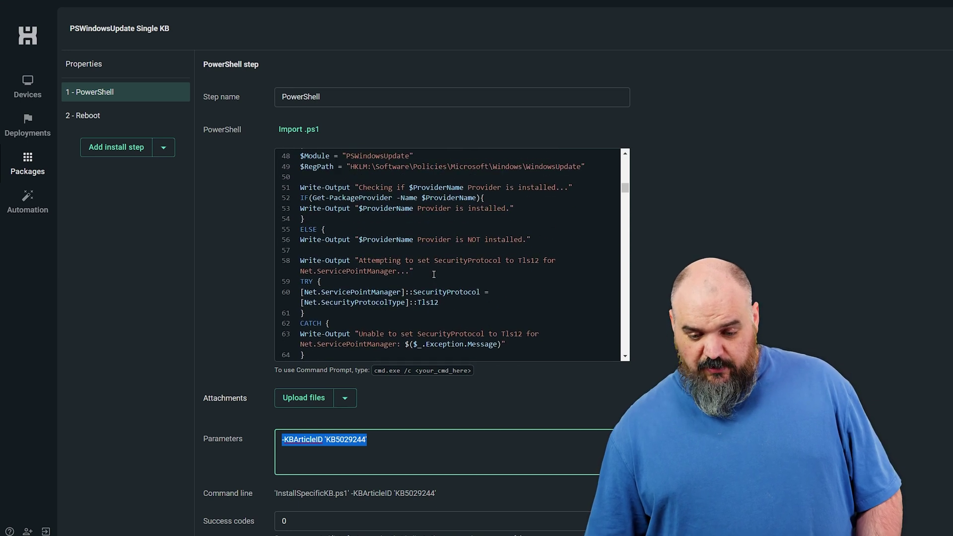
pyautogui.scroll(4, 433, 274)
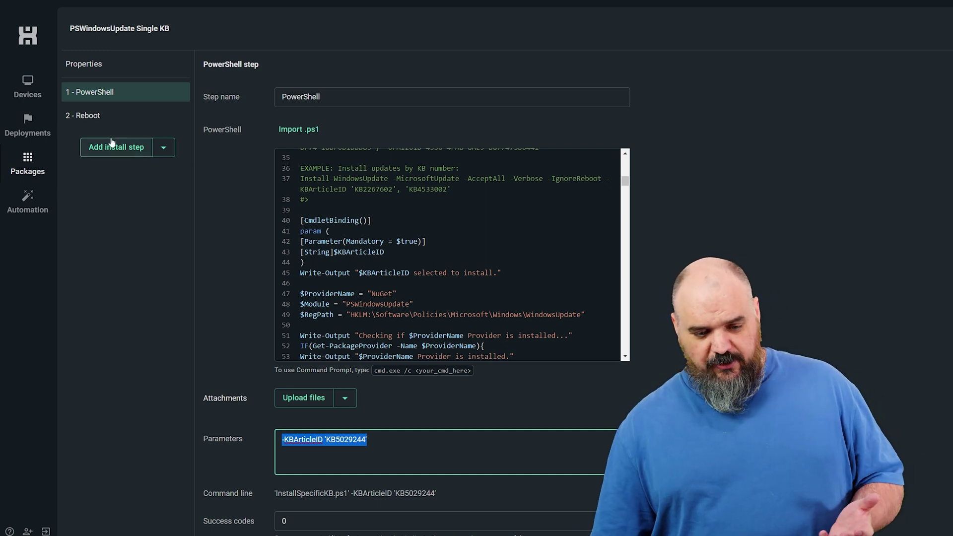
# Check the '2 - Reboot' step settings, then view the package Properties (version 0, 30-minute timeout)
pyautogui.click(96, 119)
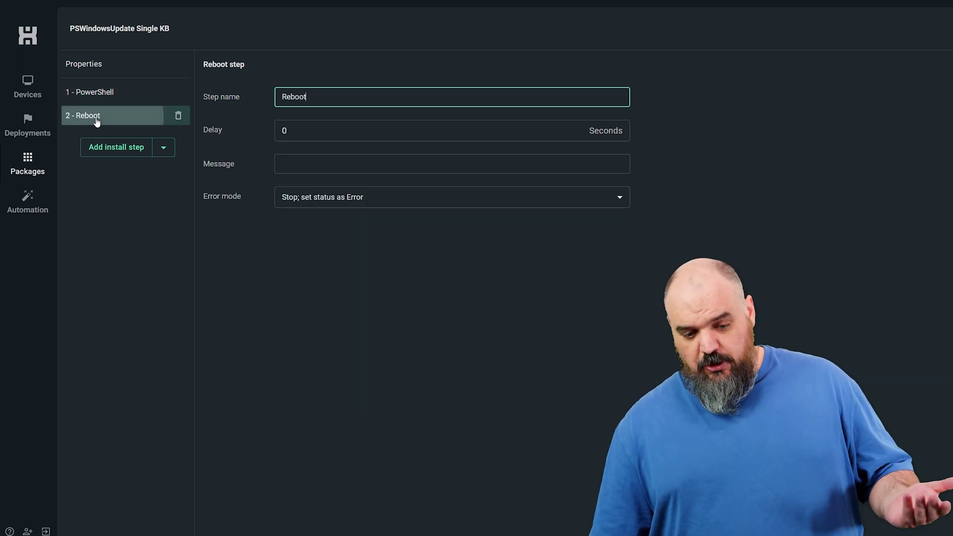
pyautogui.click(102, 71)
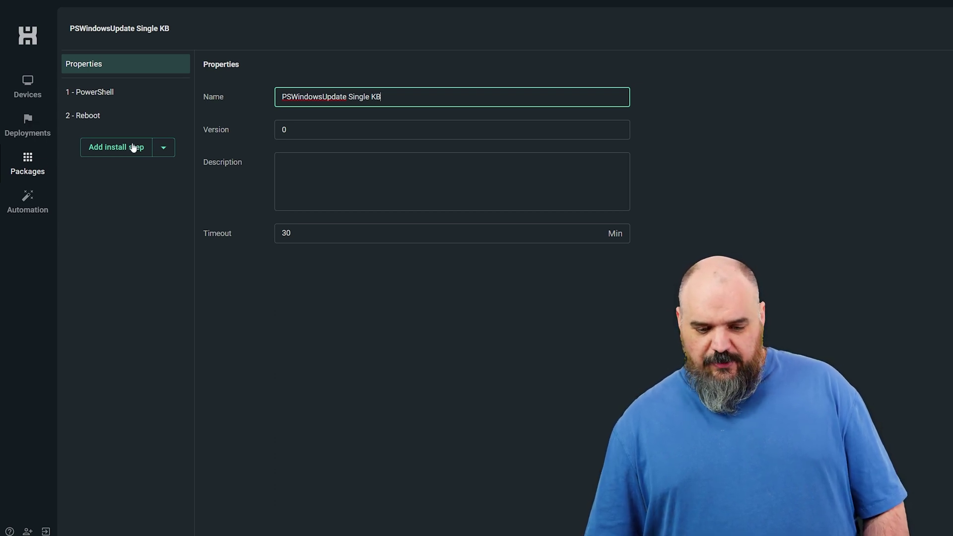
# Select all Windows 10 22H2 group devices and deploy PSWindowsUpdate Single KB to SOKKA and JOYCE-TA
pyautogui.click(31, 91)
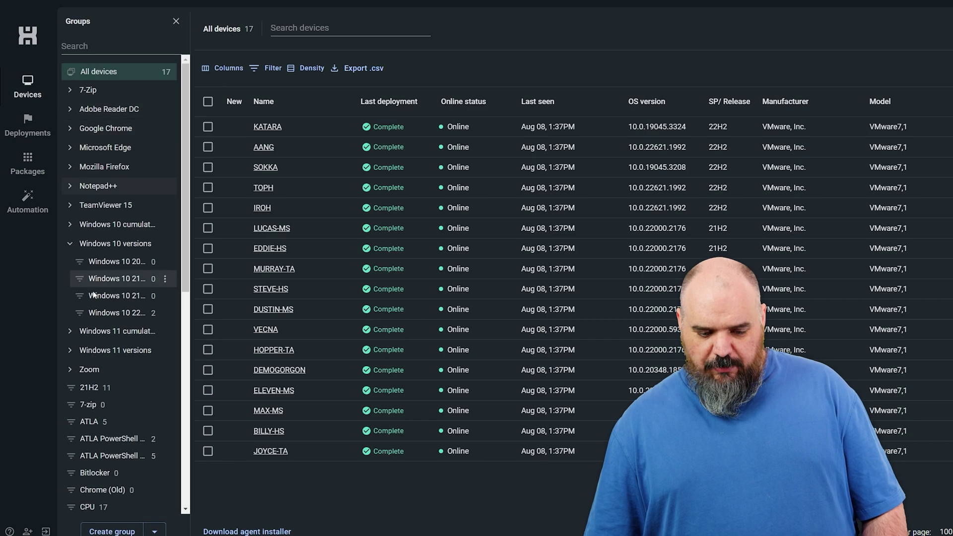
pyautogui.click(100, 311)
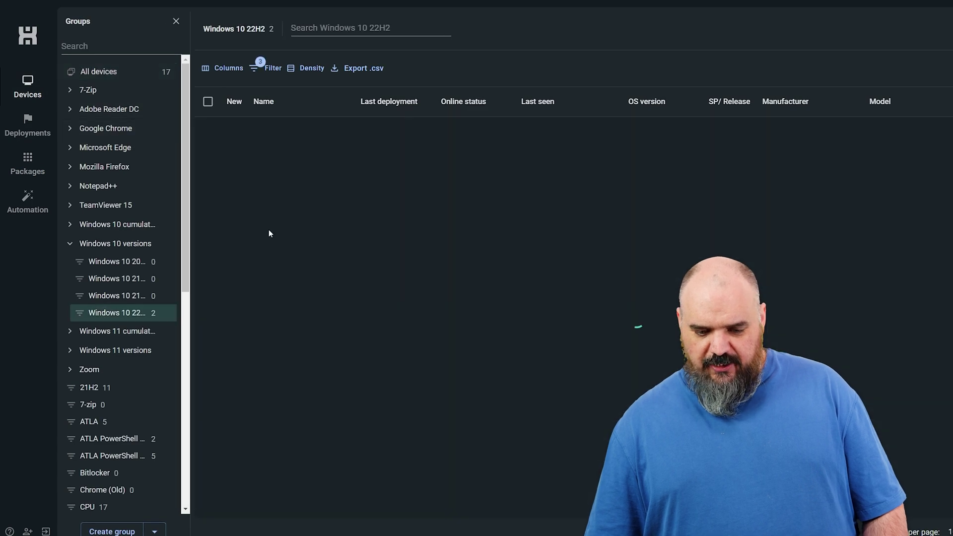
pyautogui.click(207, 101)
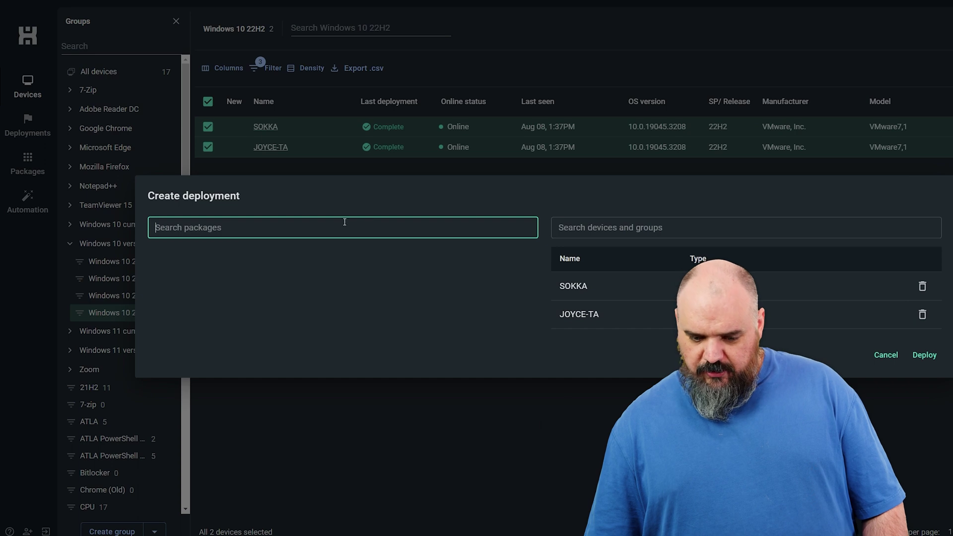
pyautogui.click(345, 222)
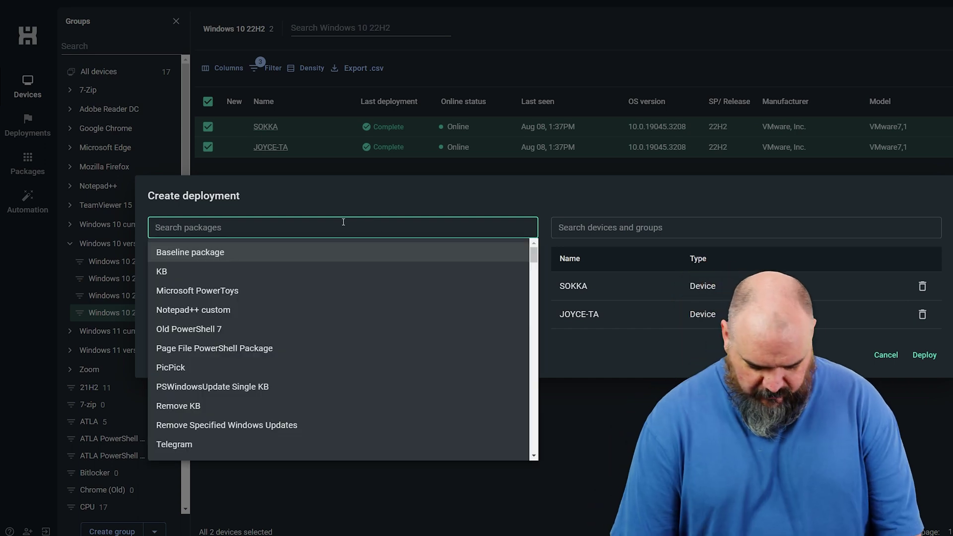
pyautogui.write('pswin')
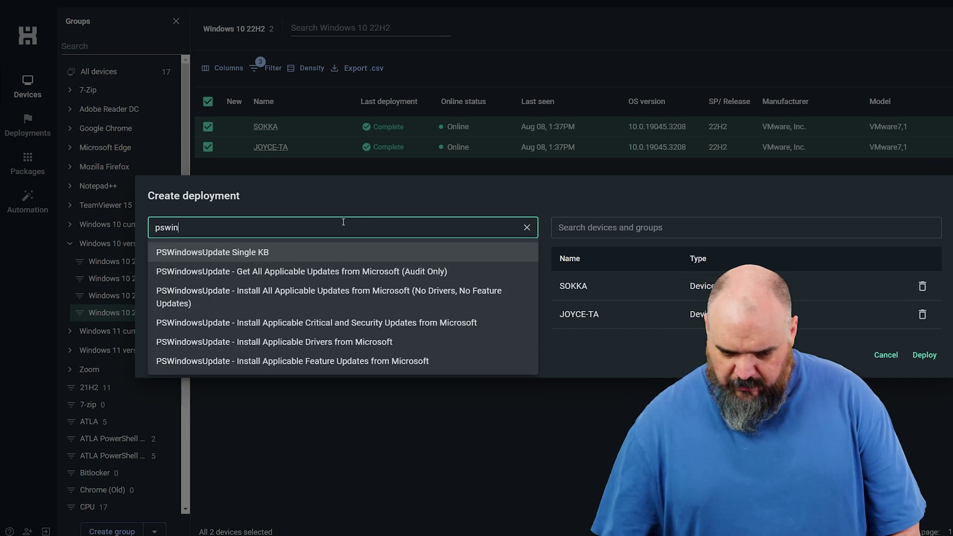
pyautogui.click(259, 255)
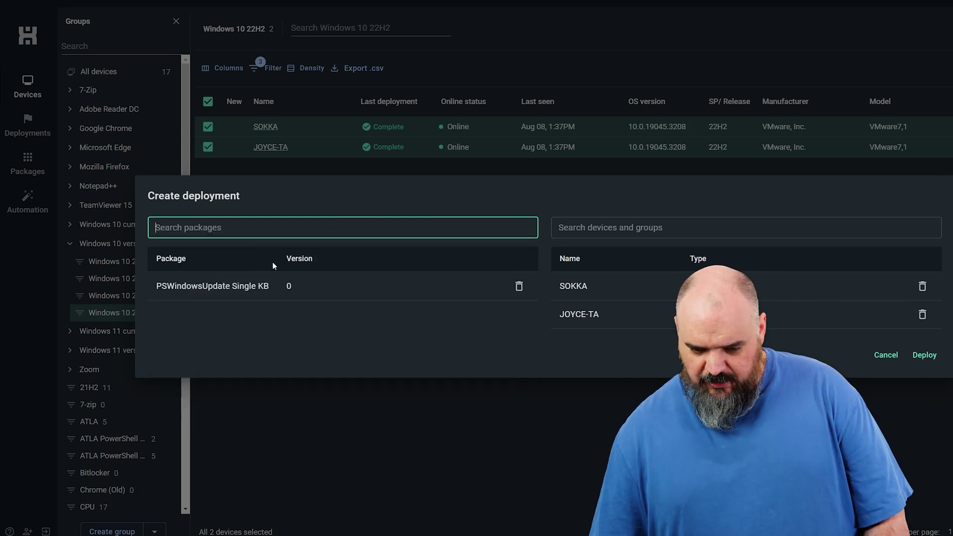
pyautogui.click(926, 356)
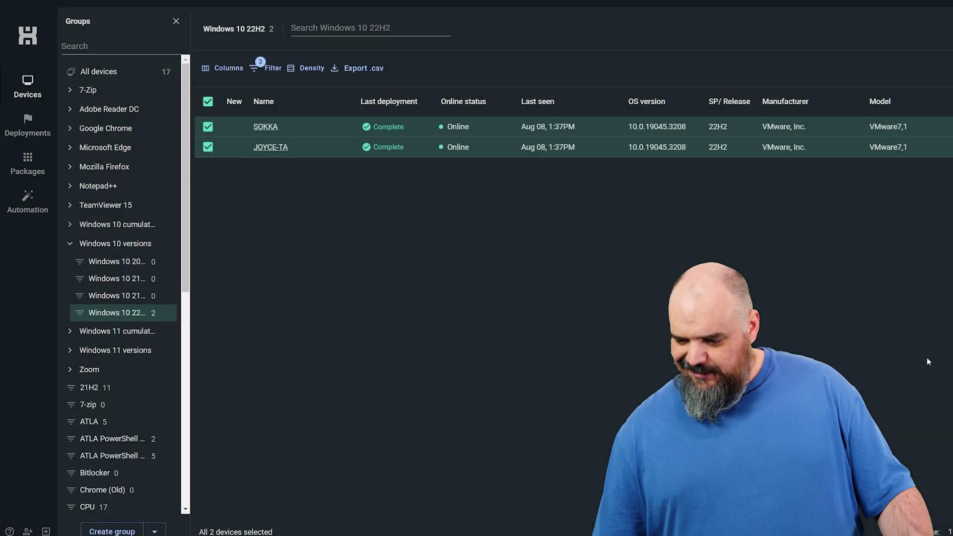